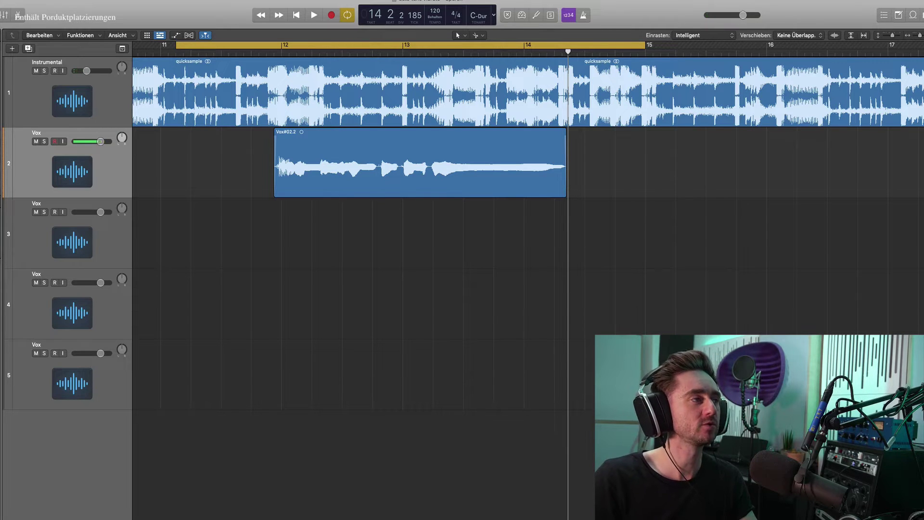
Step: Play the vocal take with the instrumental from just after bar 13 and stop playback
double_click(433, 54)
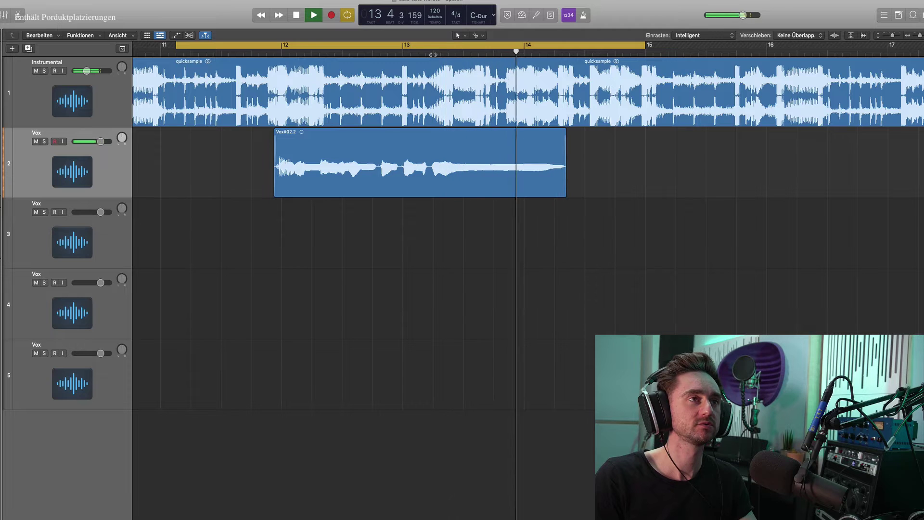
key(space)
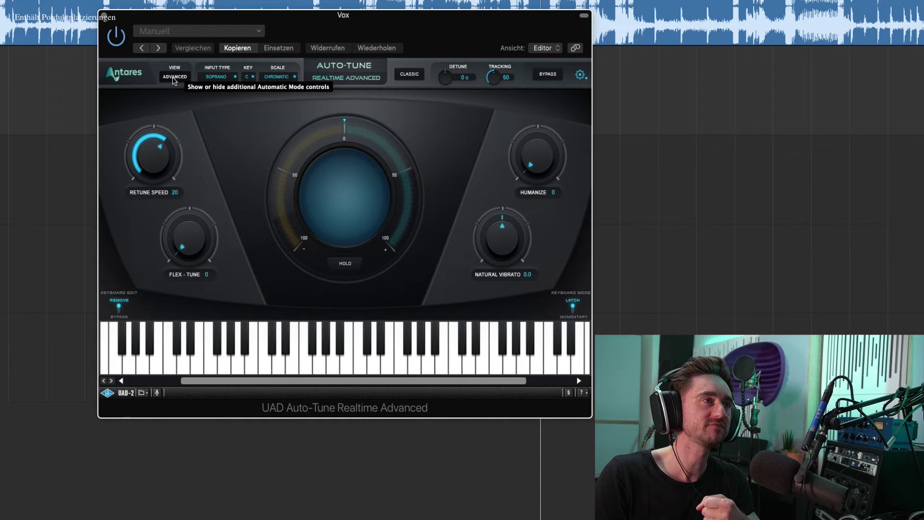
Step: Show Auto-Tune's advanced controls and set the Create Vibrato shape to Sine Wave
click(174, 77)
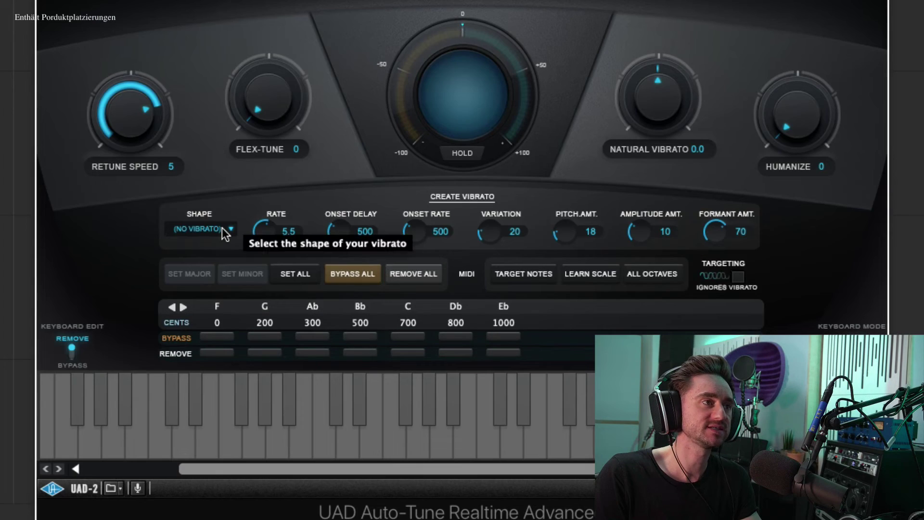
click(205, 229)
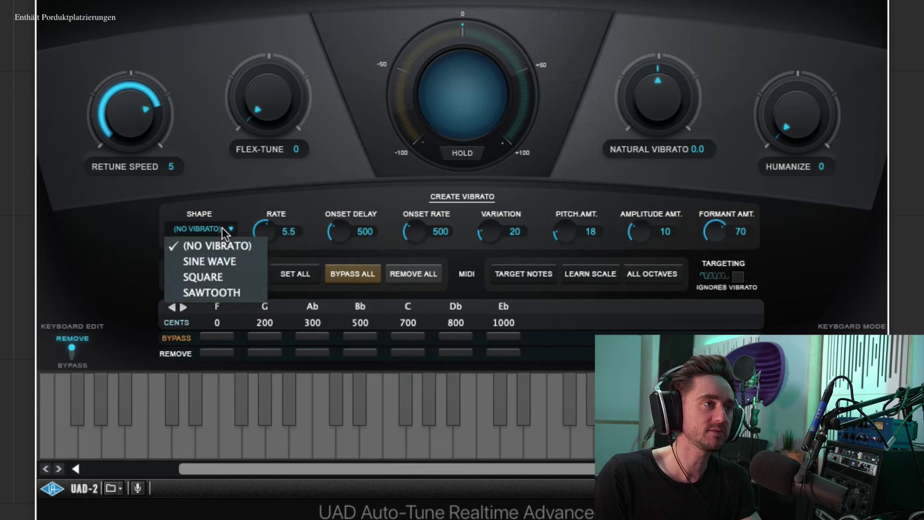
click(228, 262)
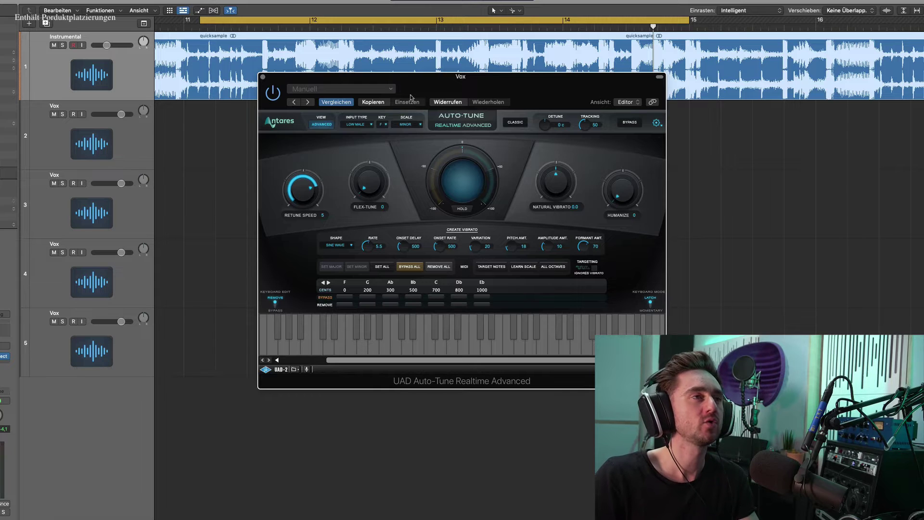
Step: Limit the cycle range to the held note at the end of the Vox region and play it, keeping the plug-in controls in reach
drag(447, 85, 456, 258)
drag(486, 22, 604, 23)
key(space)
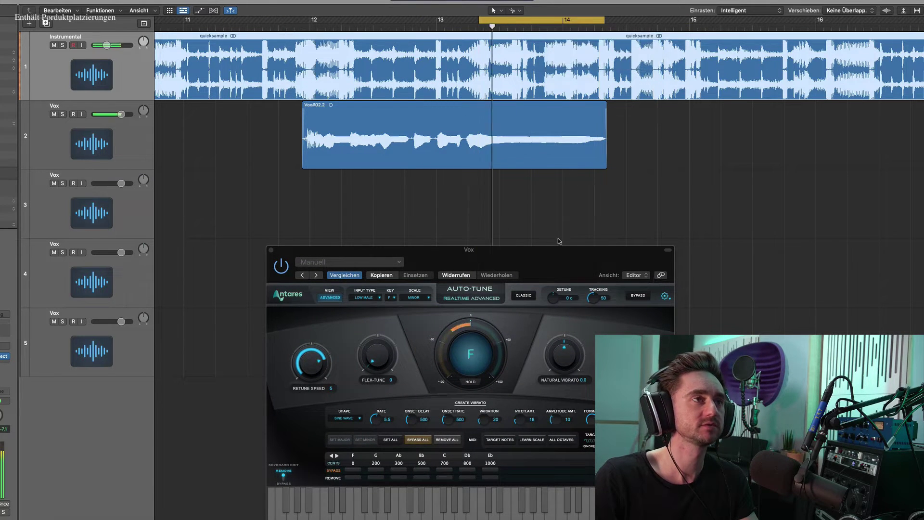
drag(523, 254, 531, 135)
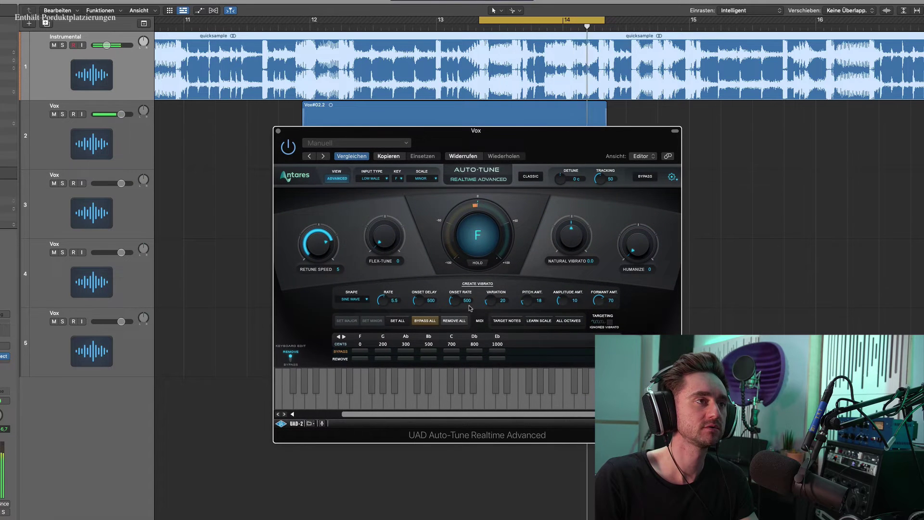
Step: Set the vibrato shape to (No Vibrato) for comparison, switch it back to Sine Wave and replay the held note briefly
click(360, 302)
click(350, 301)
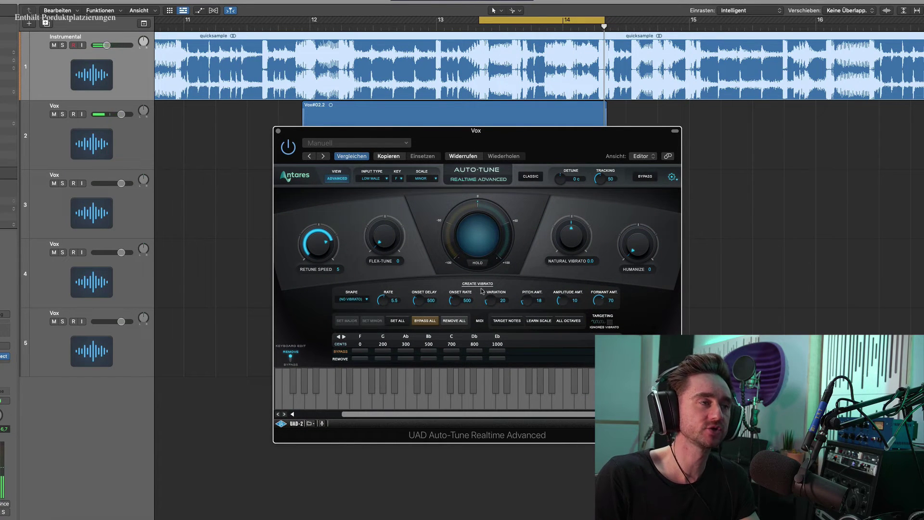
click(362, 300)
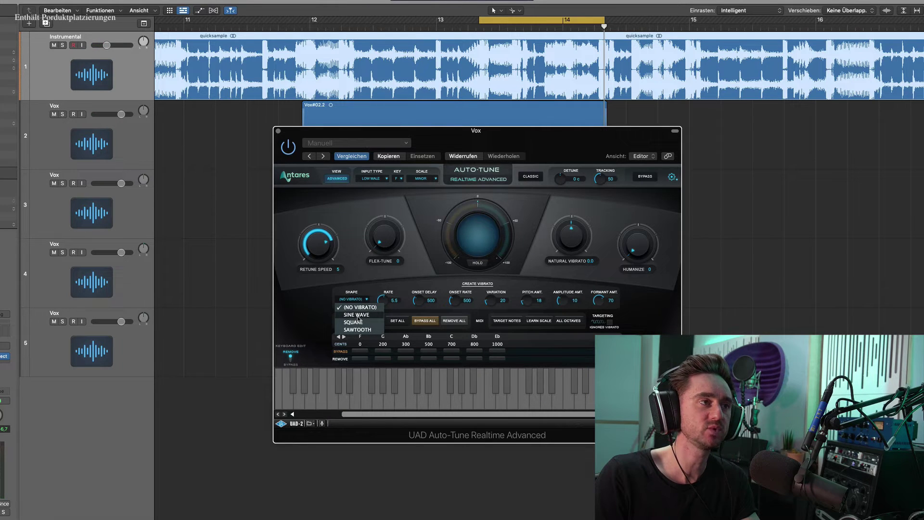
click(358, 316)
key(space)
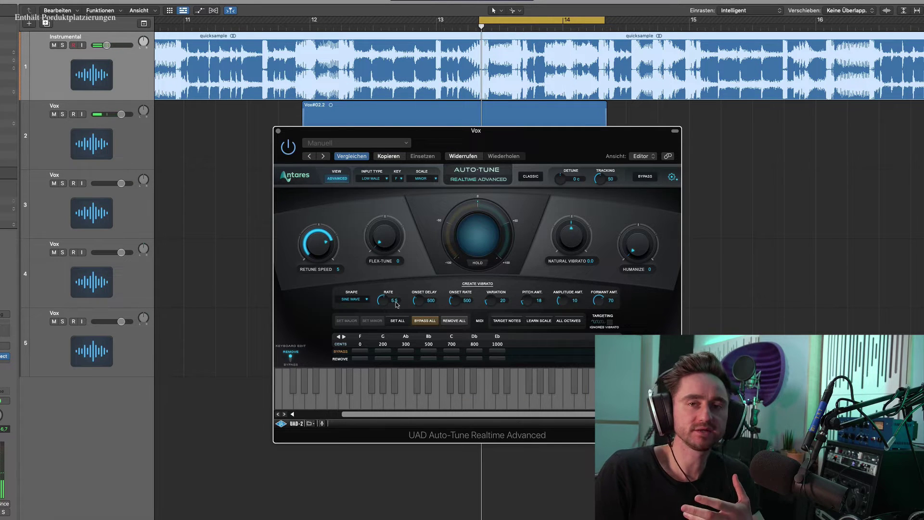
key(space)
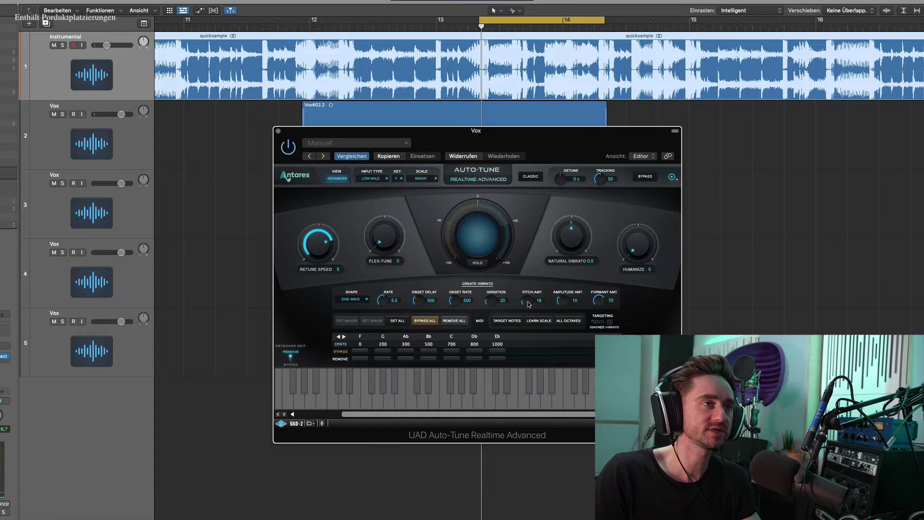
Step: Try an exaggerated vibrato with Pitch Amt. at 89 and Rate at 10.0 on the held note
drag(526, 302, 528, 293)
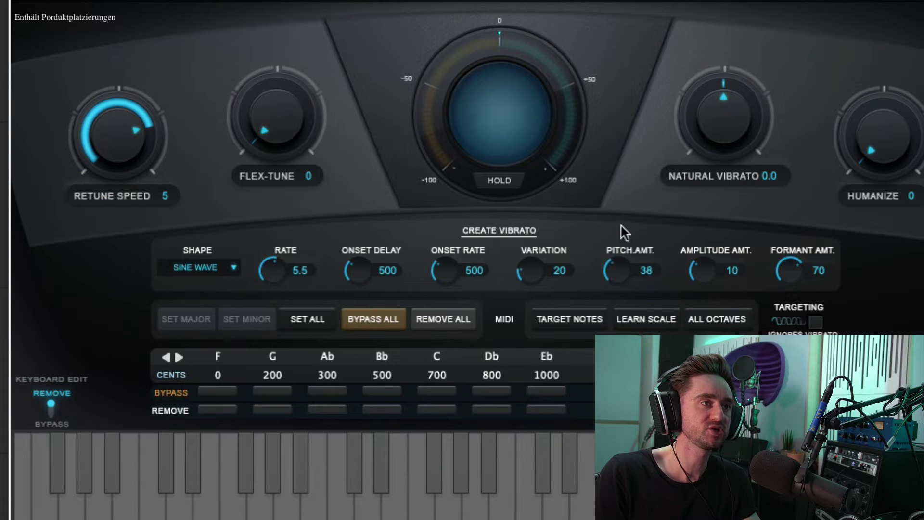
drag(624, 233, 631, 111)
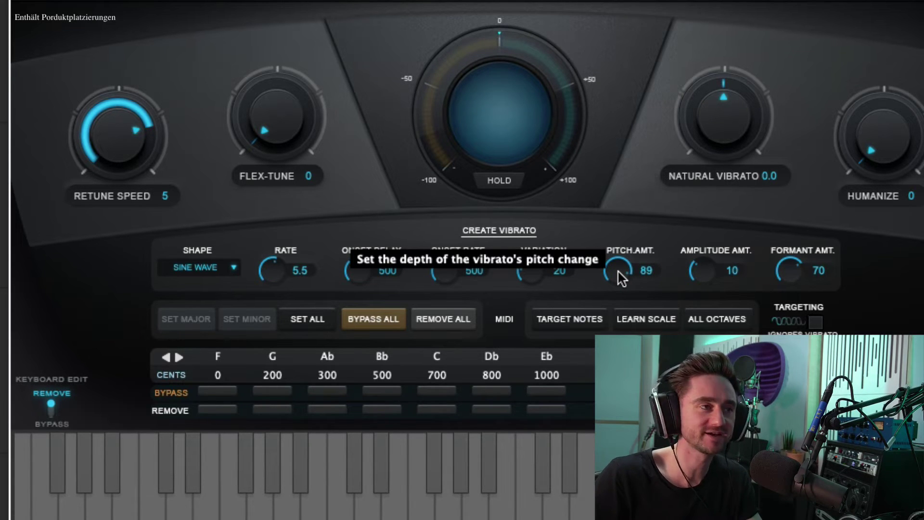
drag(273, 273, 279, 160)
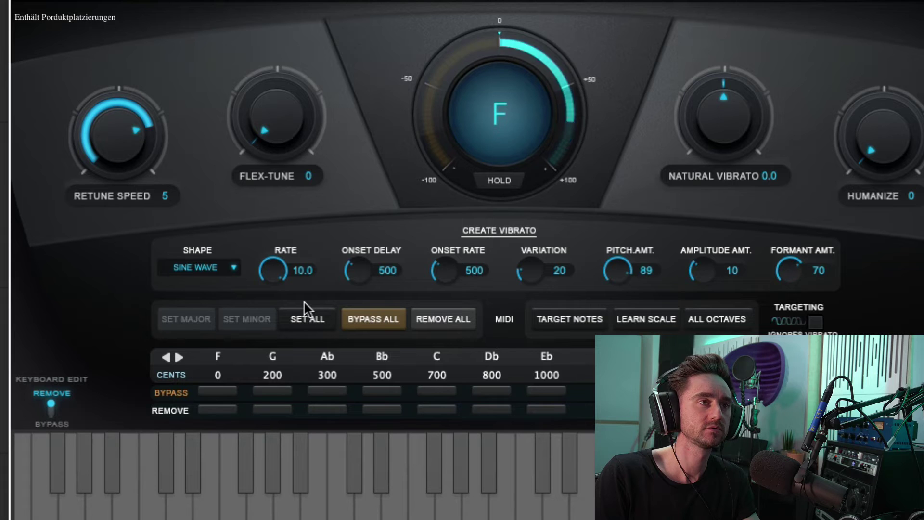
Step: Set the vibrato Rate to 5.4 and Pitch Amt. to 32, and close the Auto-Tune window
drag(274, 272, 285, 398)
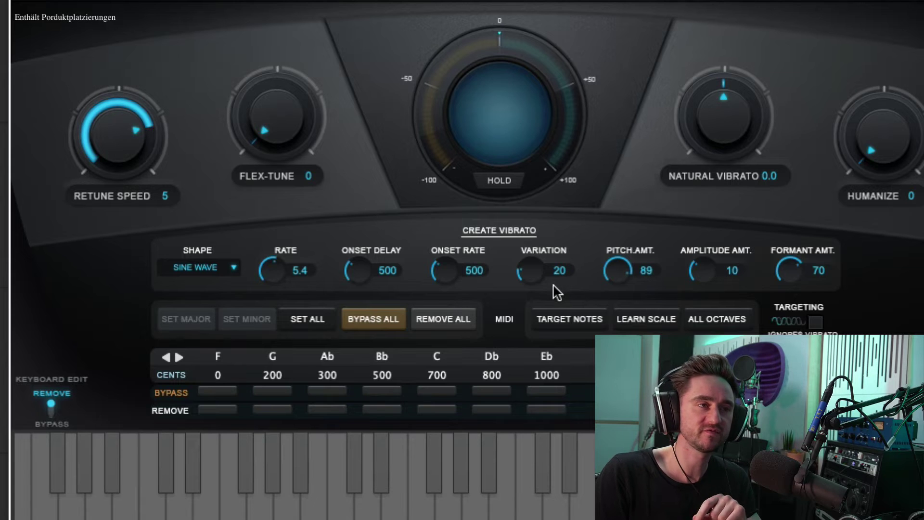
drag(618, 272, 621, 385)
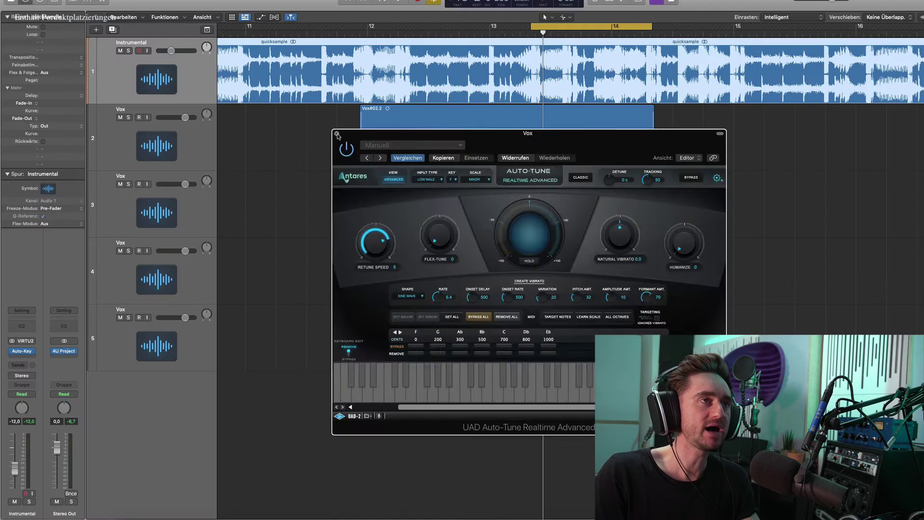
key(super+w)
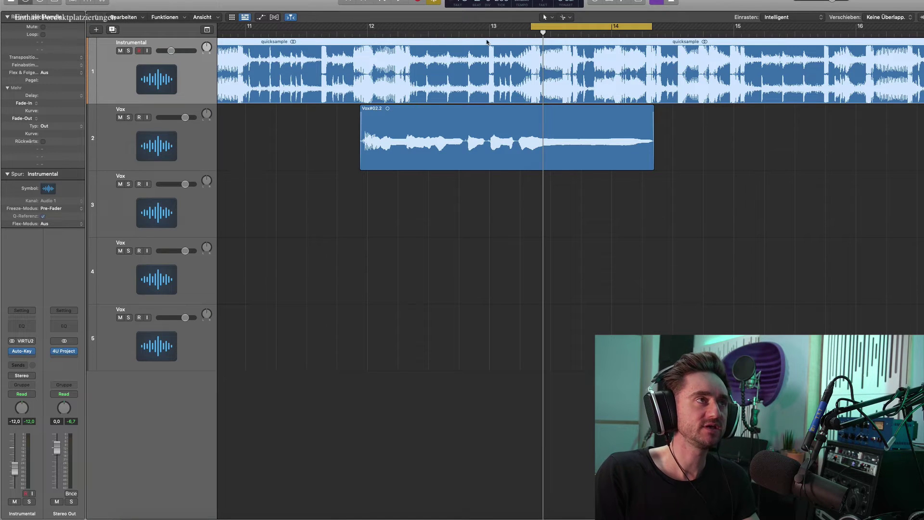
Step: Extend the cycle range back to just before bar 12 to cover the whole Vox region, and play the phrase
drag(531, 26, 354, 70)
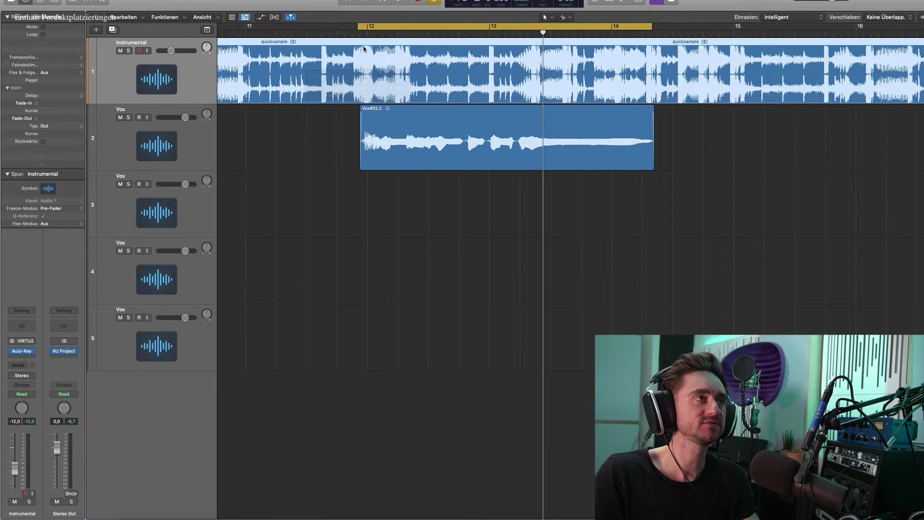
key(space)
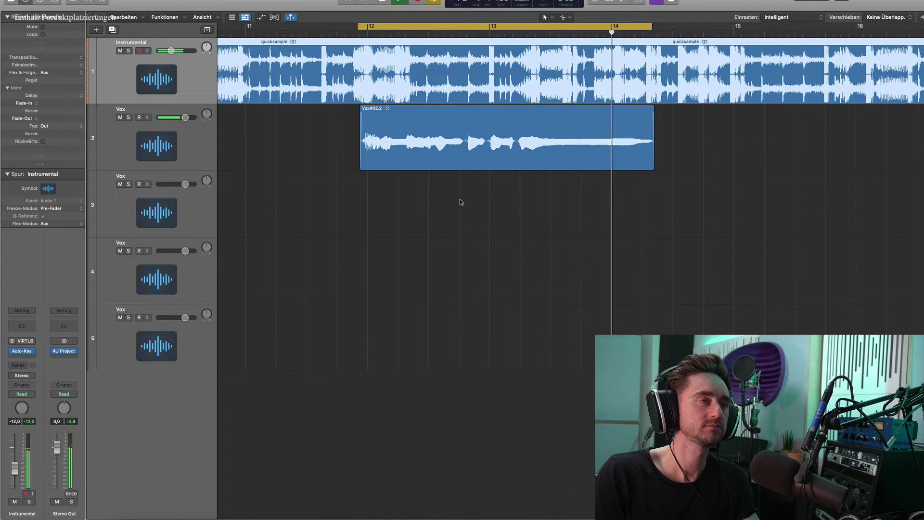
key(space)
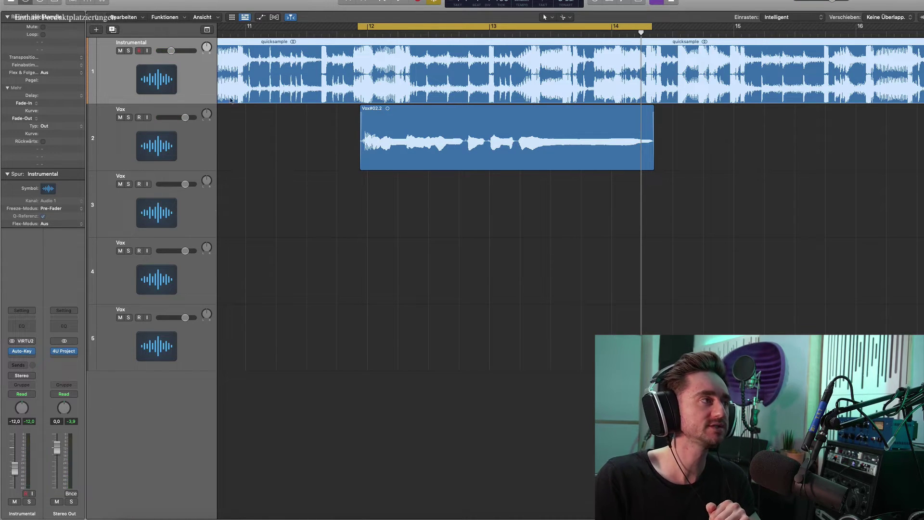
Step: Select the first Vox track and check its Auto-Tune vibrato settings in the plug-in window, closing it again
click(130, 157)
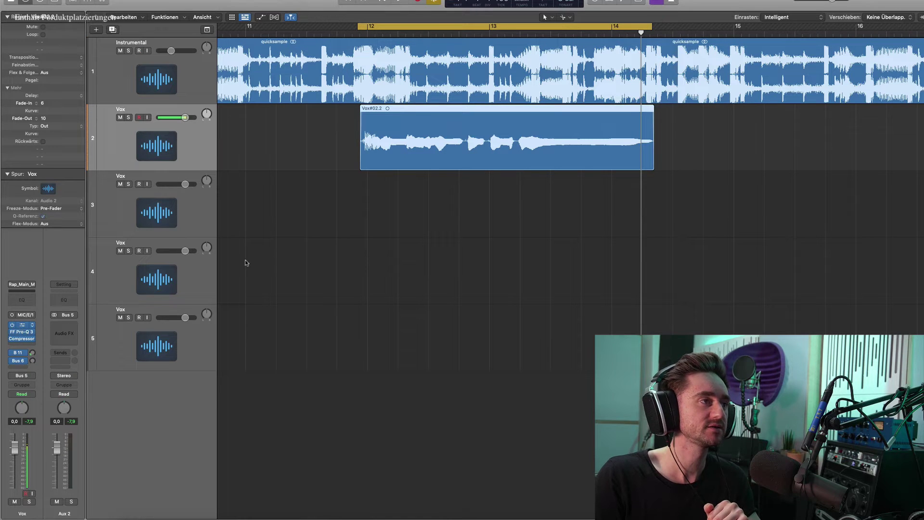
click(24, 324)
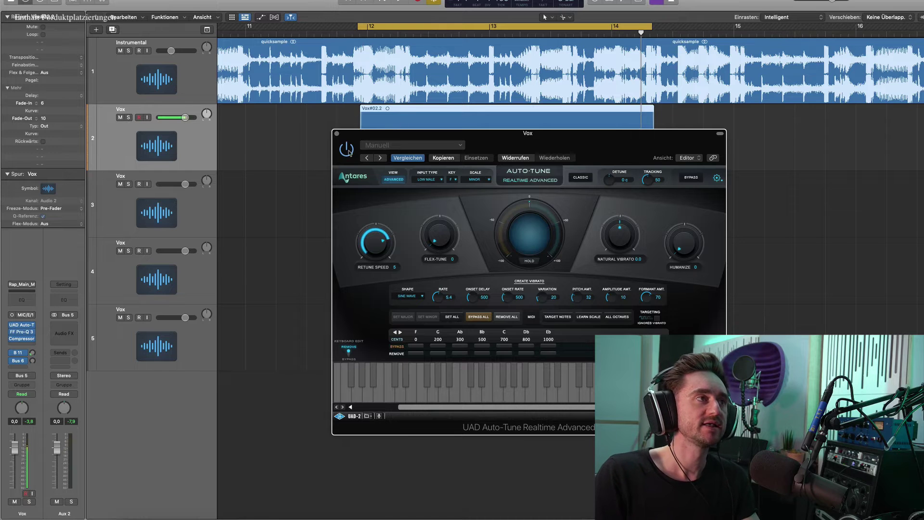
click(336, 134)
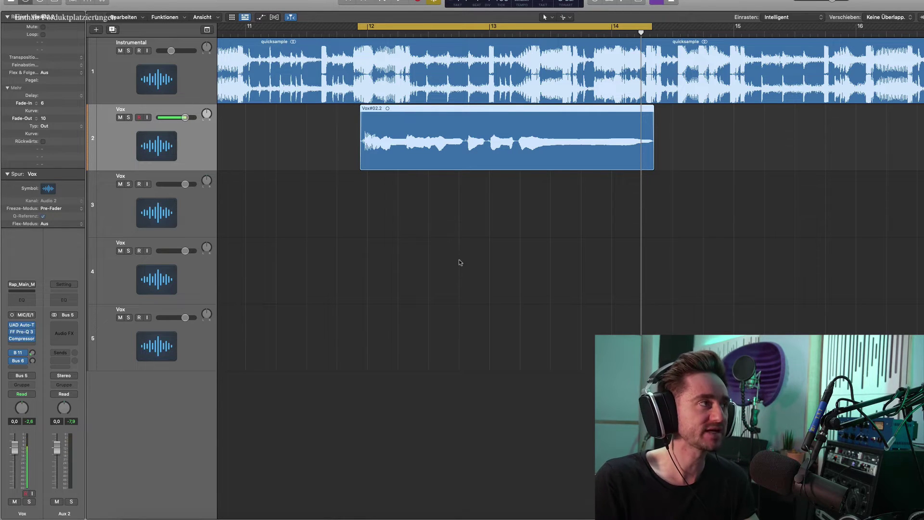
Step: Show track automation and select UAD Auto-Tune's Vibrato Shape as the automation parameter of the first Vox track
key(a)
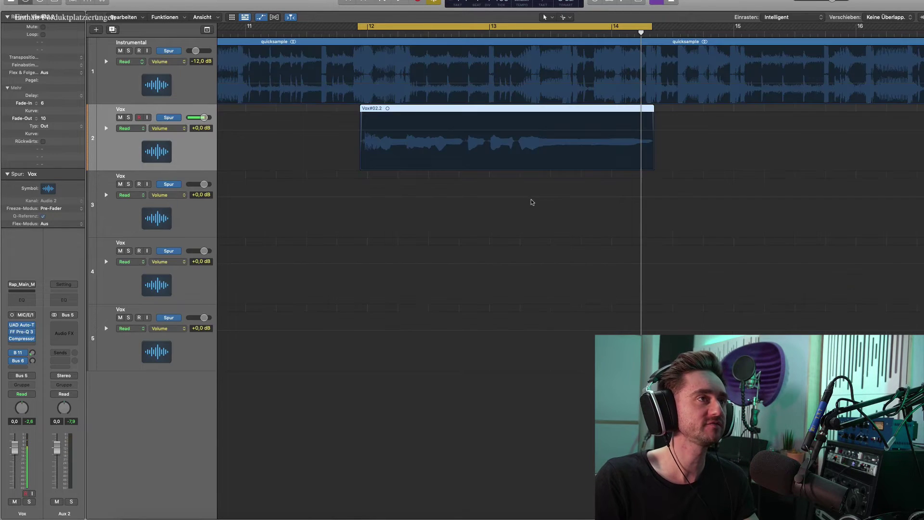
click(171, 128)
mouse_move(202, 184)
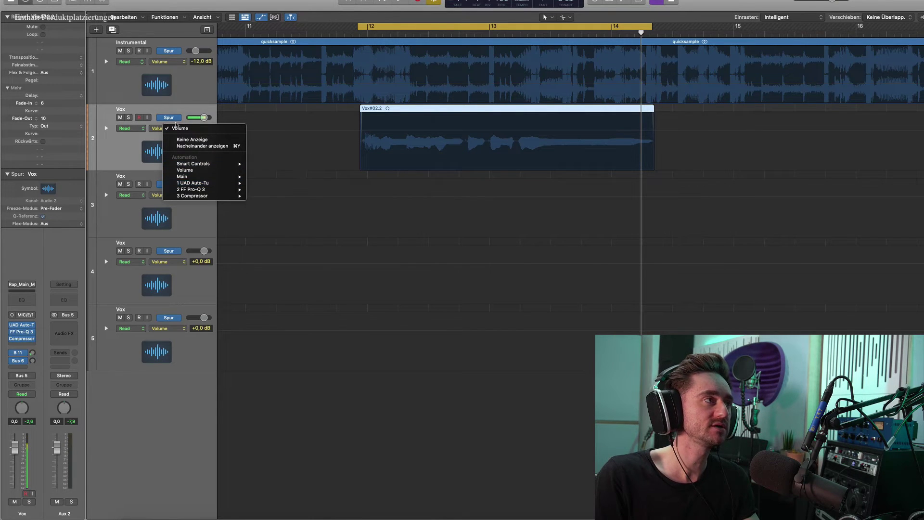
click(149, 138)
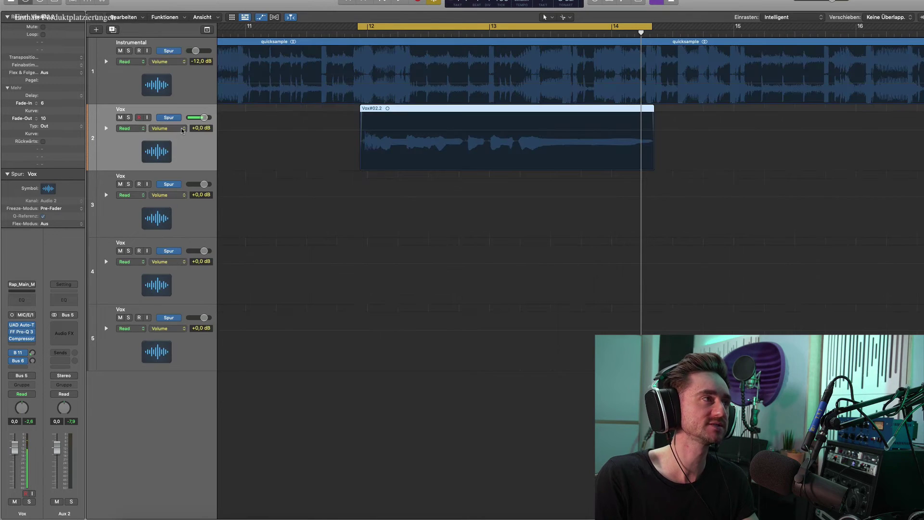
click(182, 130)
mouse_move(206, 186)
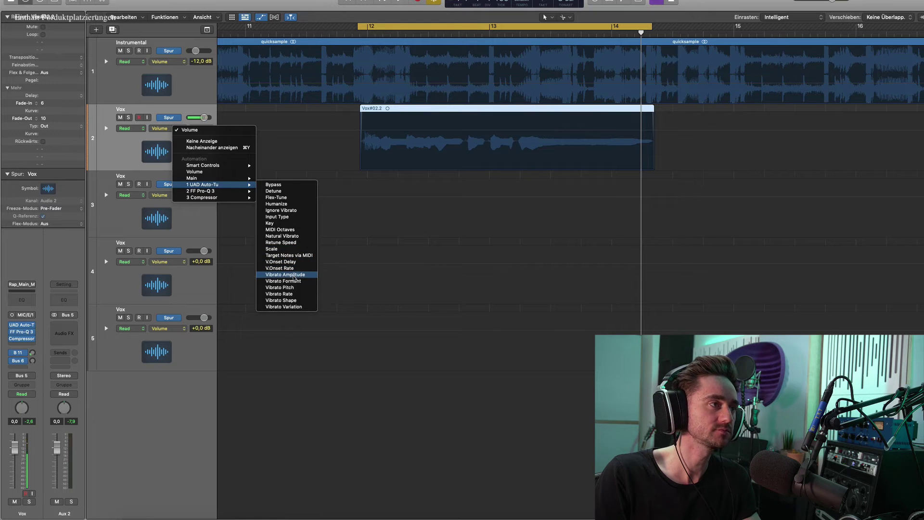
click(296, 300)
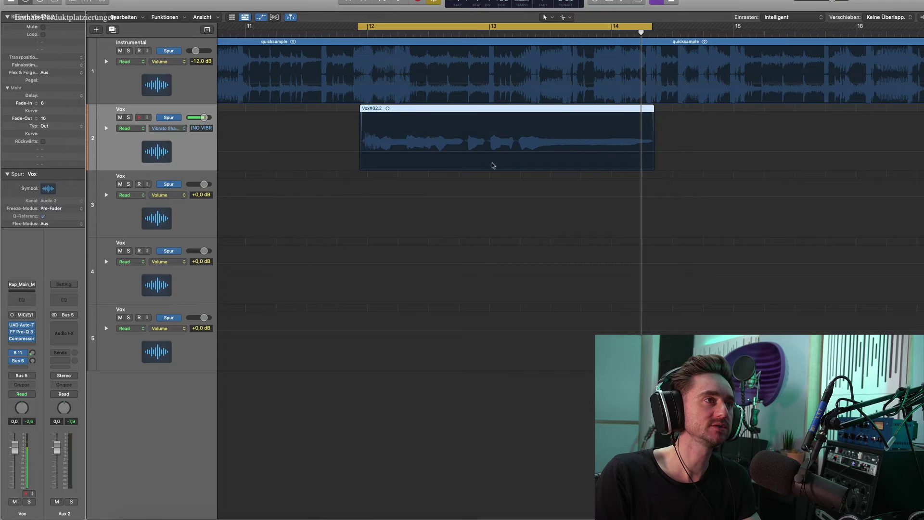
Step: Add two closely spaced Vibrato Shape automation points at the held note, around bar 13 beat 2, and play the passage
click(526, 153)
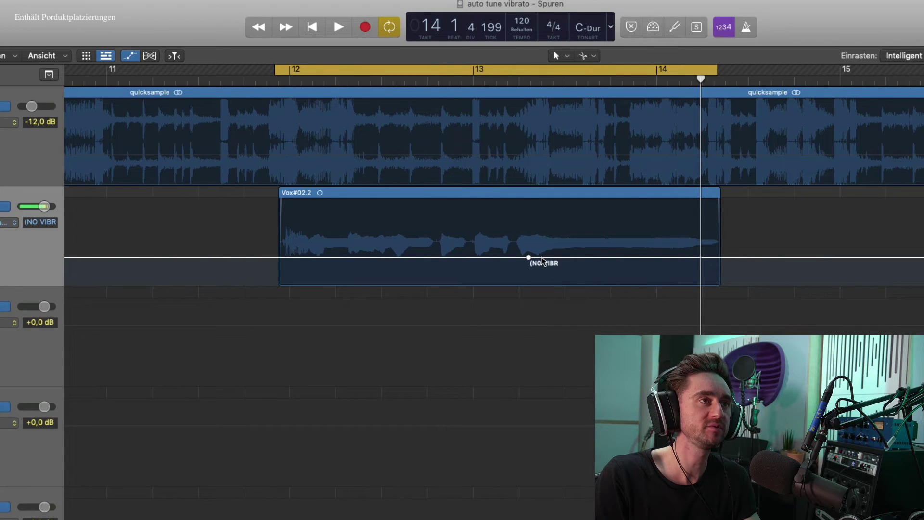
click(543, 261)
drag(549, 260, 574, 263)
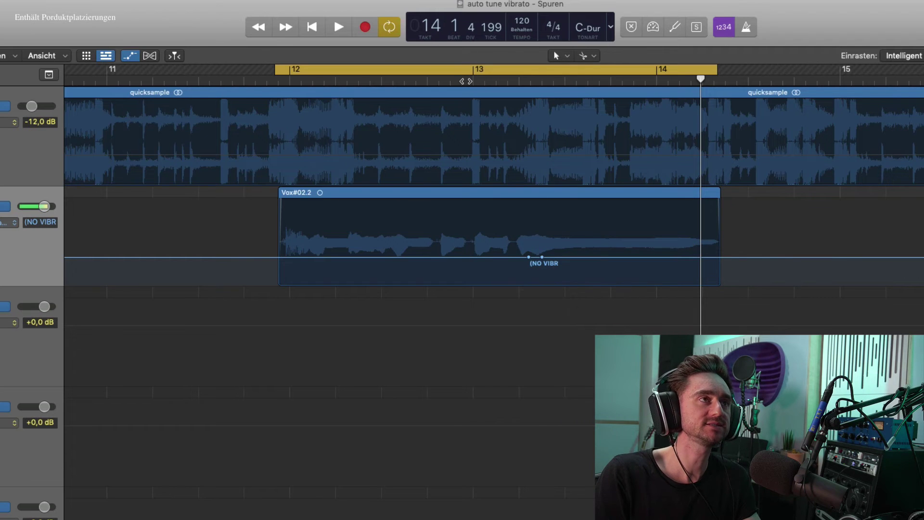
key(space)
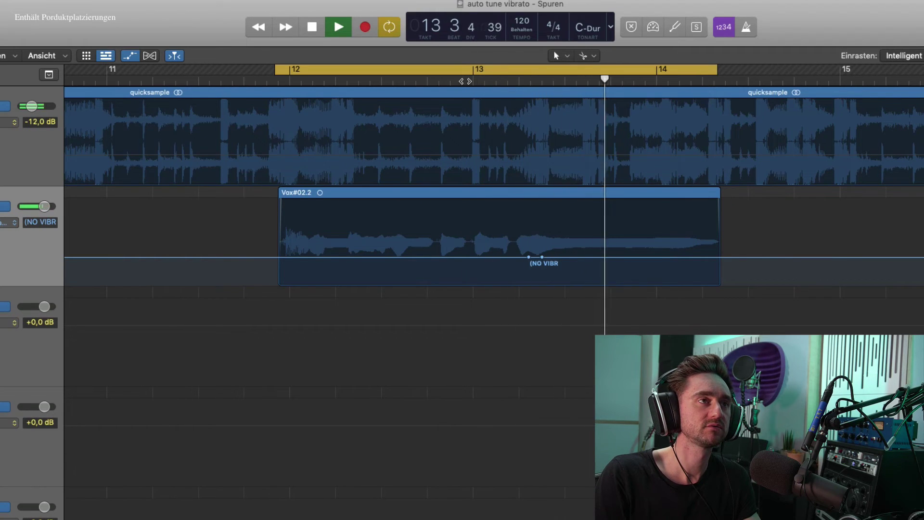
key(space)
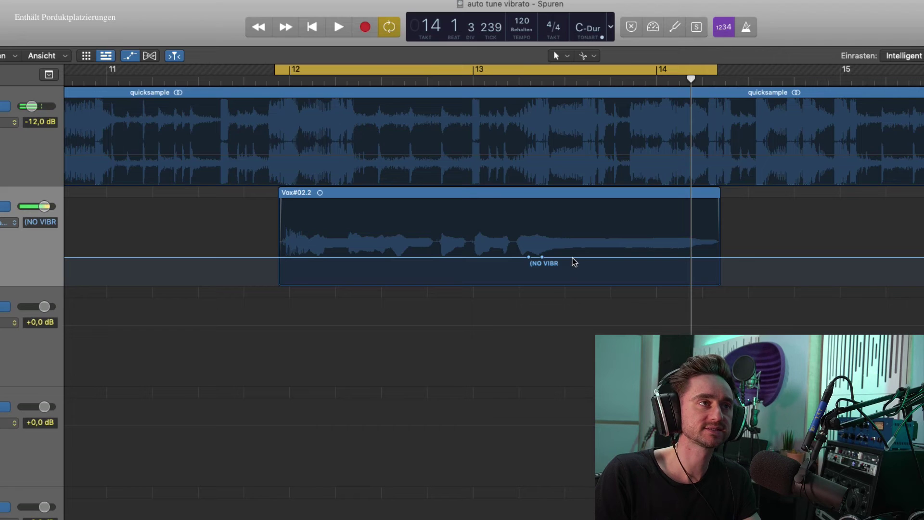
Step: Raise the automation from the second point onward to Sine Wave and play the held note
drag(572, 260, 571, 251)
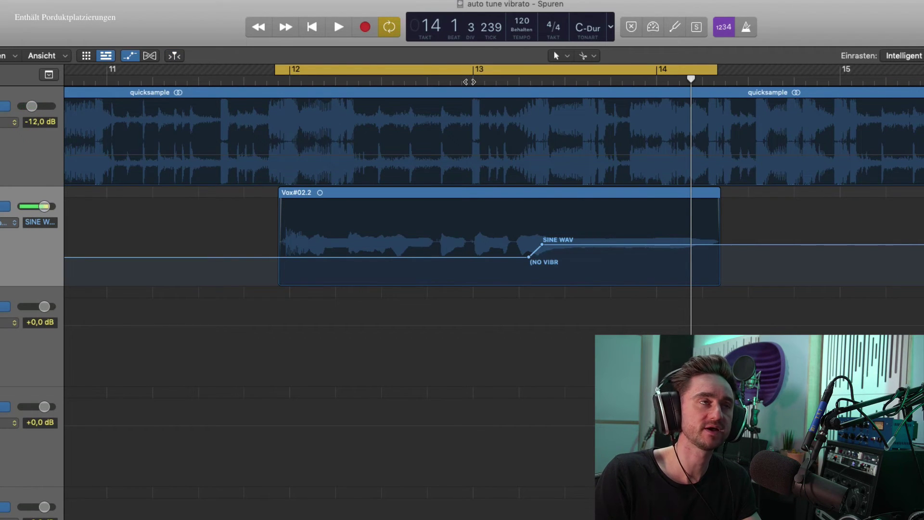
key(space)
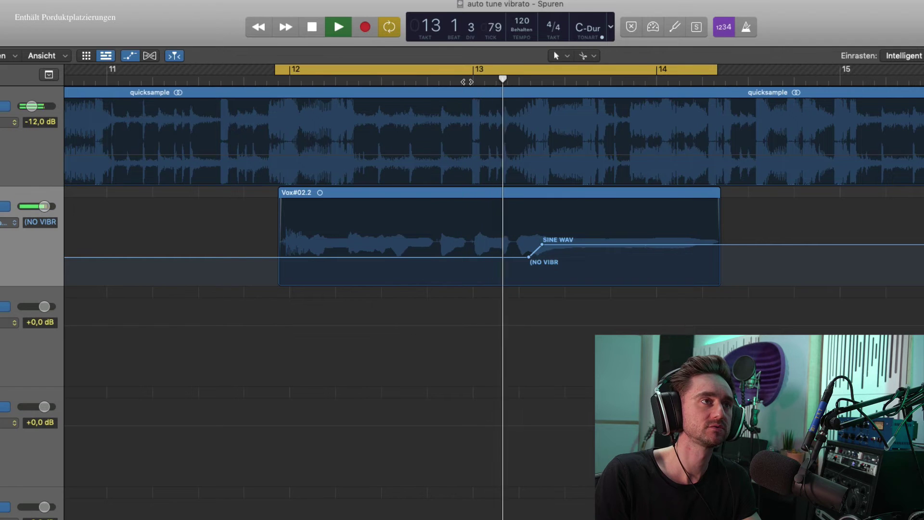